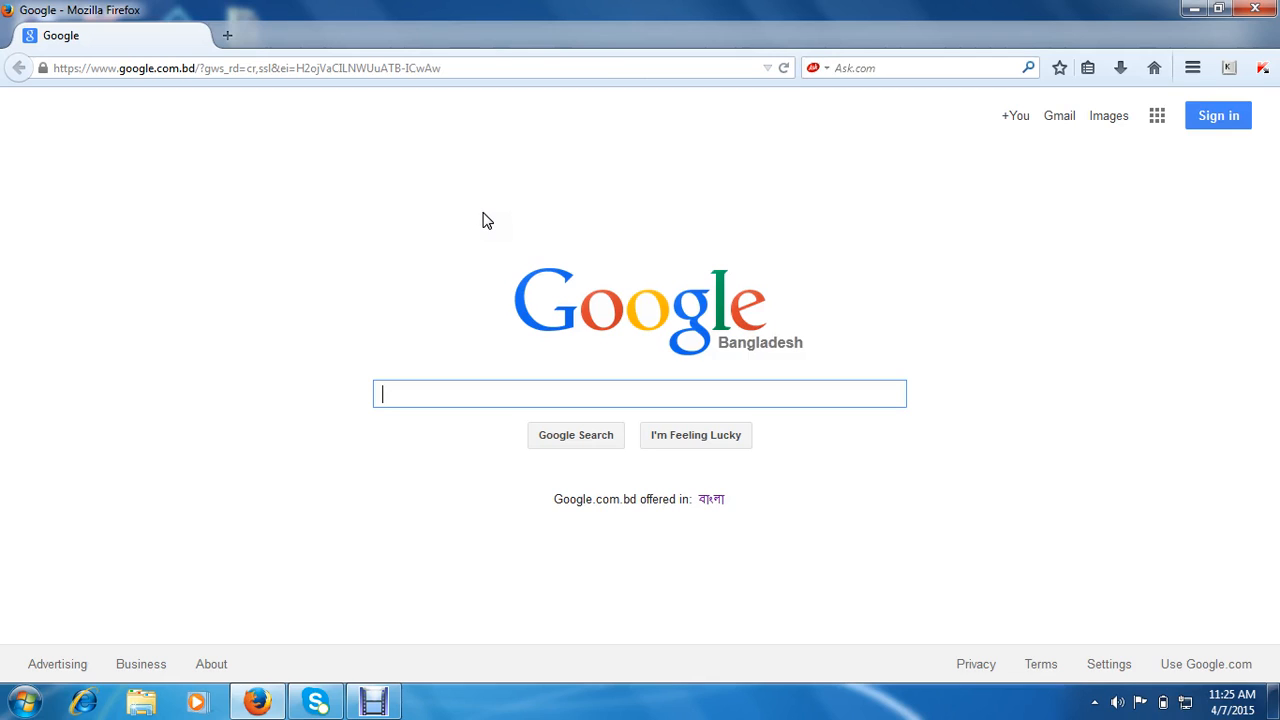
left_click_drag(455, 67, 3, 65)
key("BackSpace")
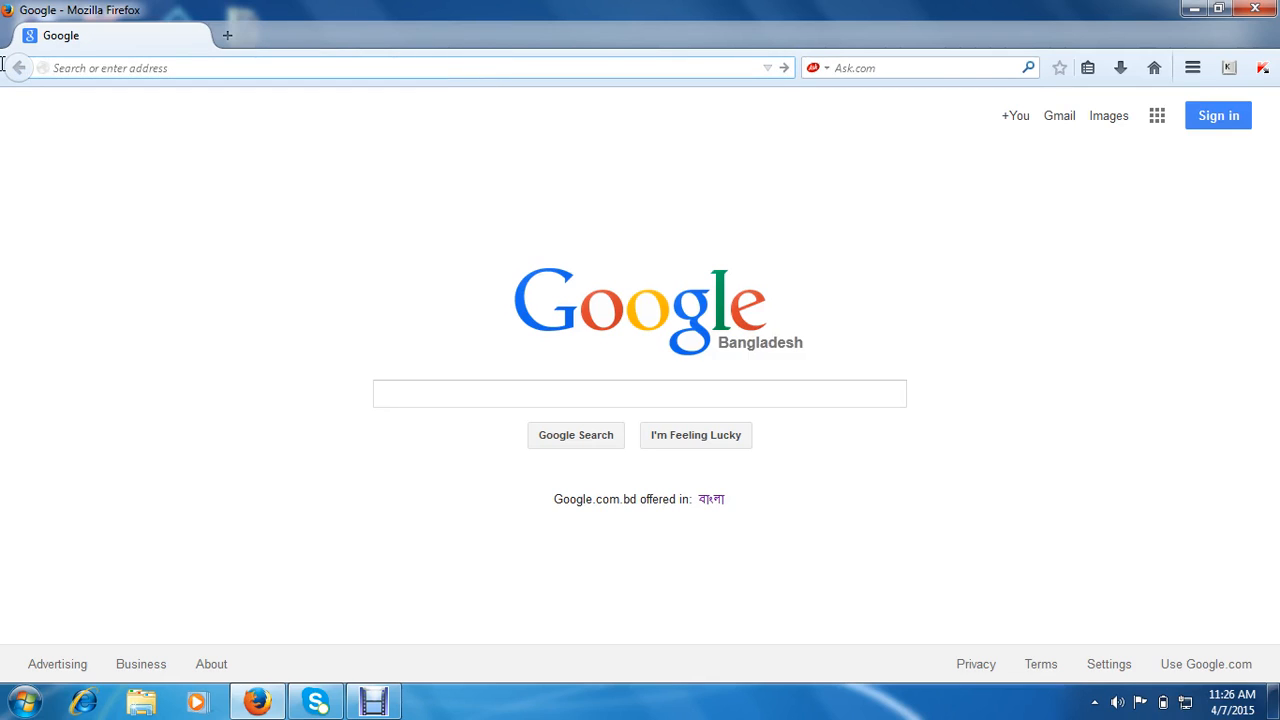
type("www")
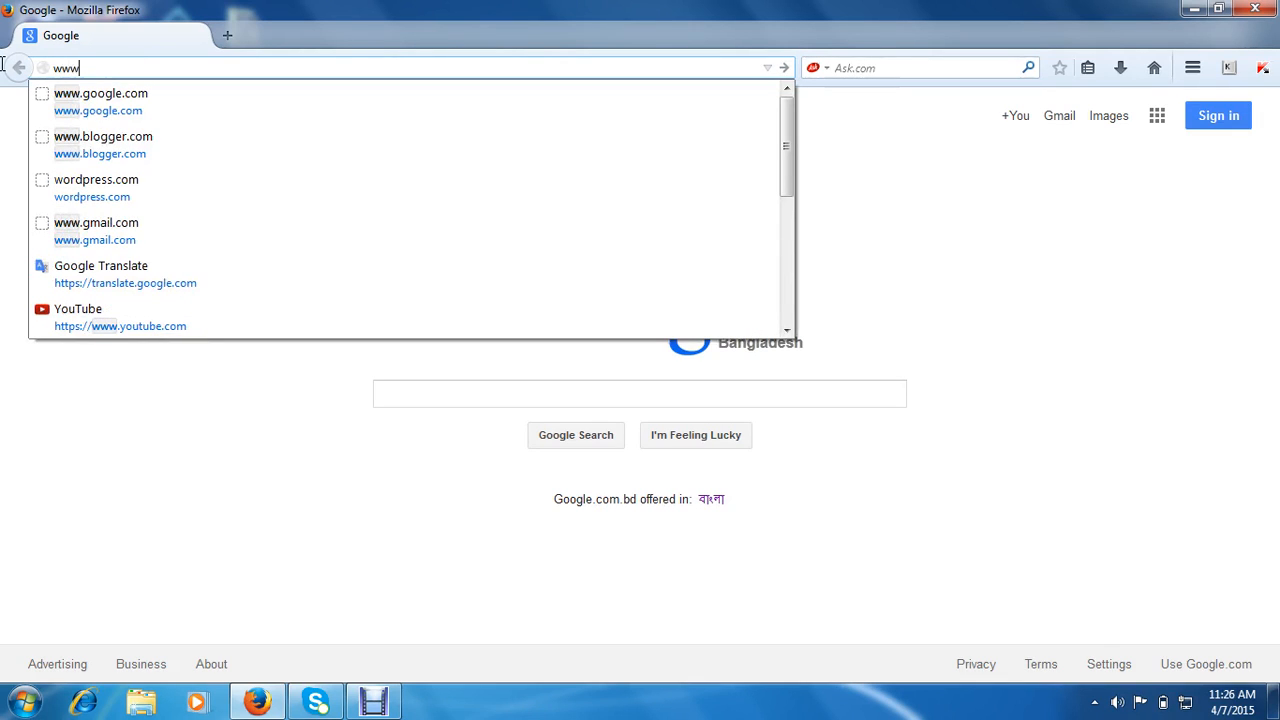
type(".tw")
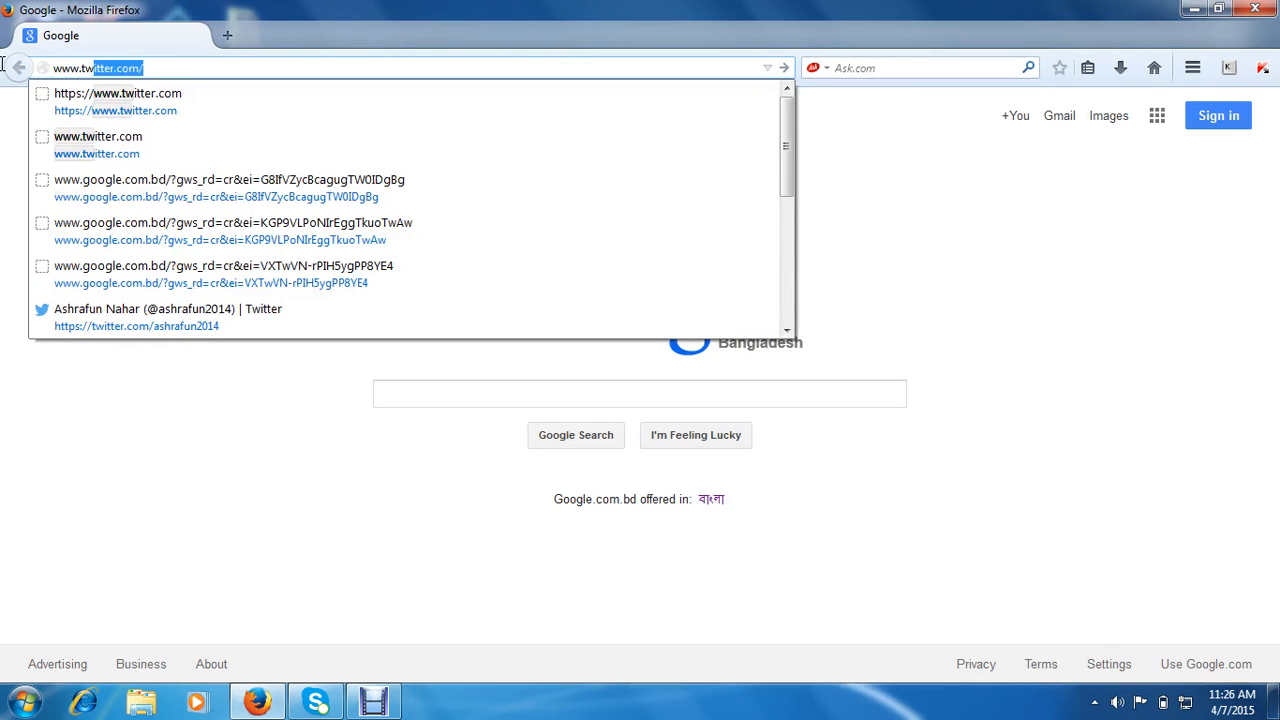
type("itter")
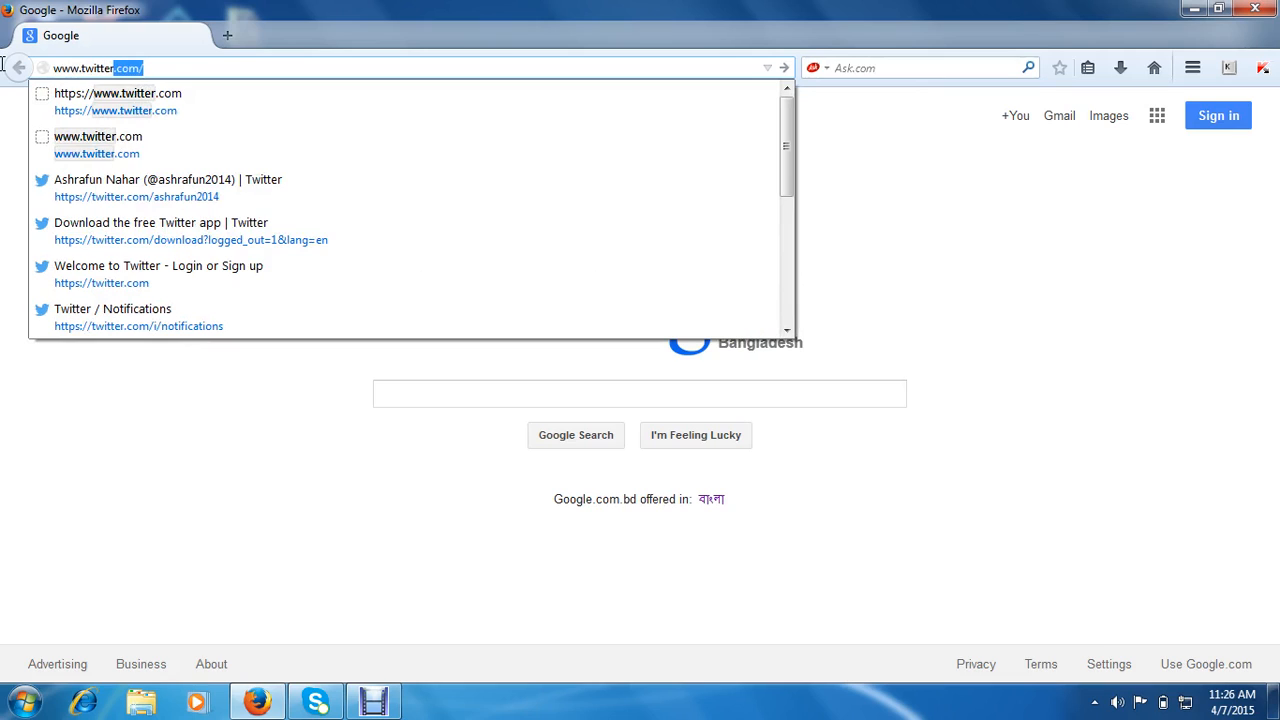
type(".com")
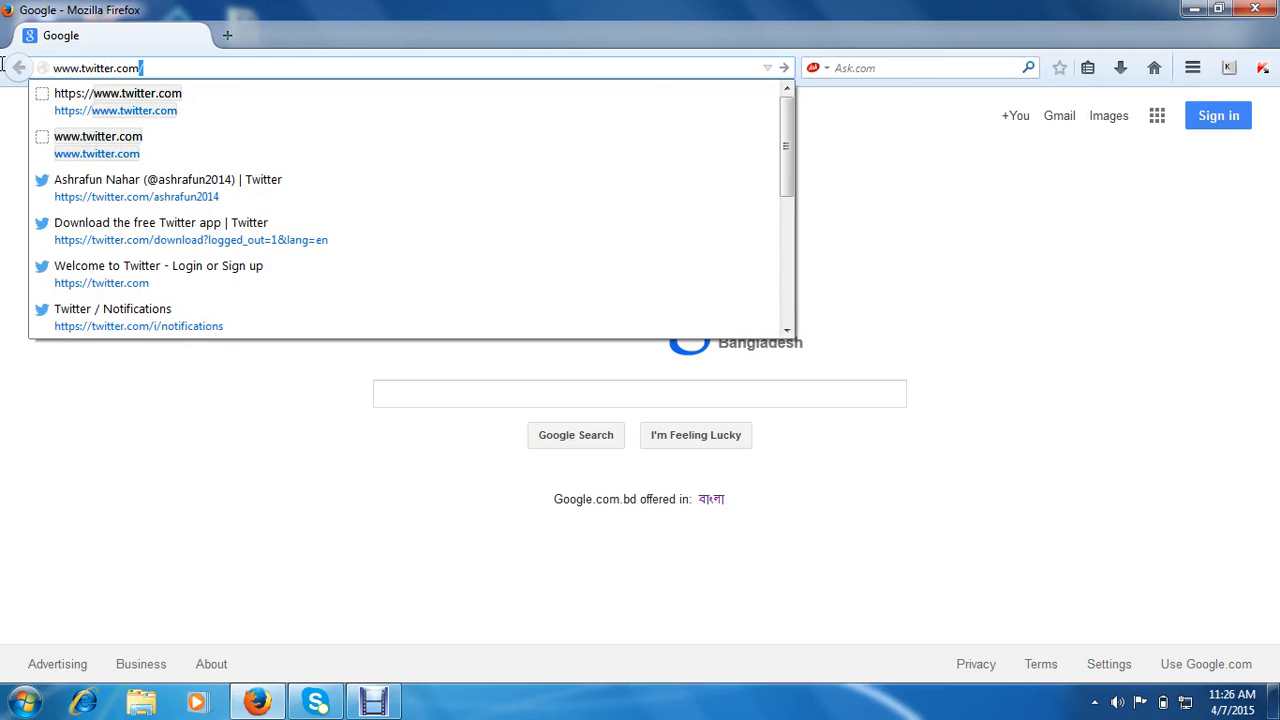
key("Return")
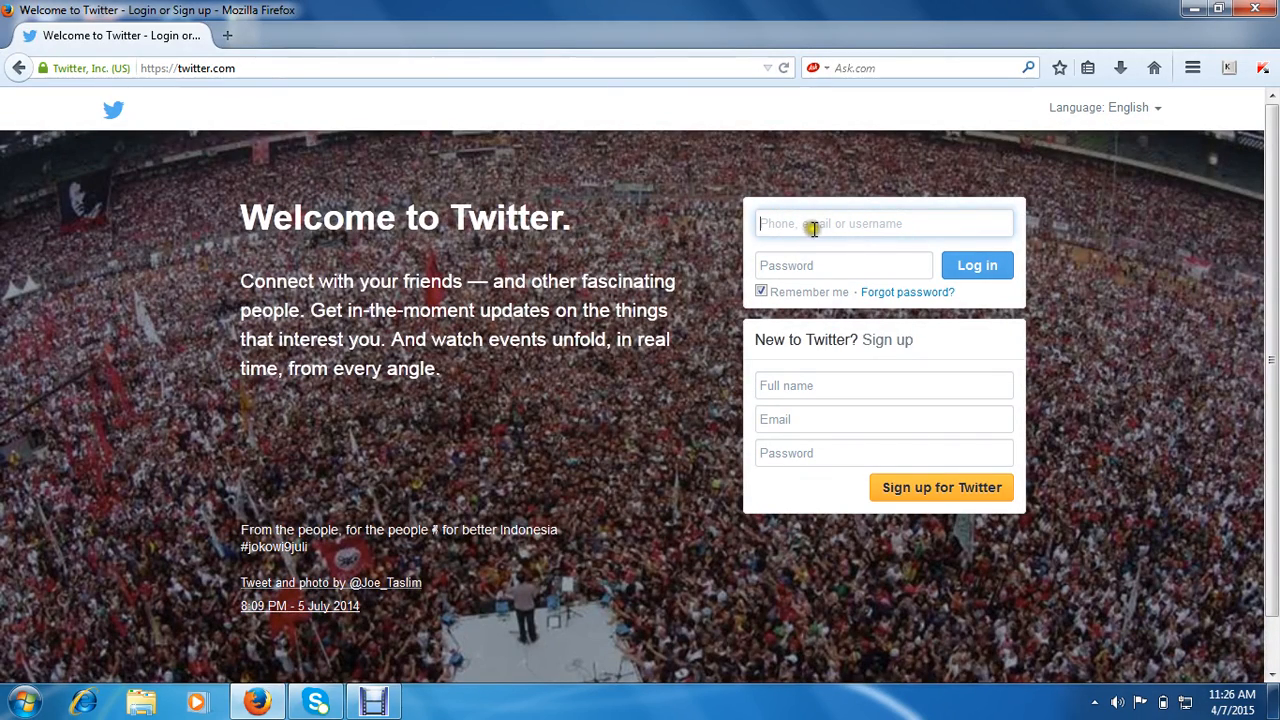
- Enter the user's full name and e-mail address in the Full name and Email sign-up boxes
left_click(848, 227)
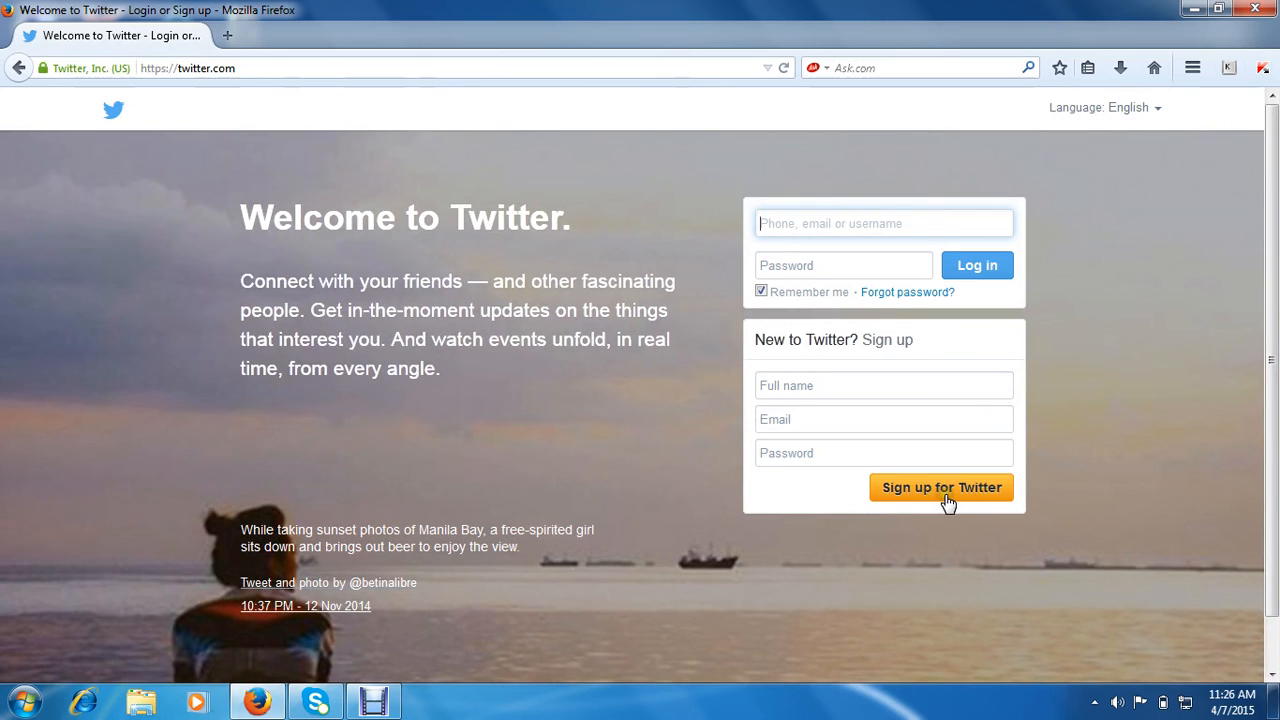
left_click(765, 384)
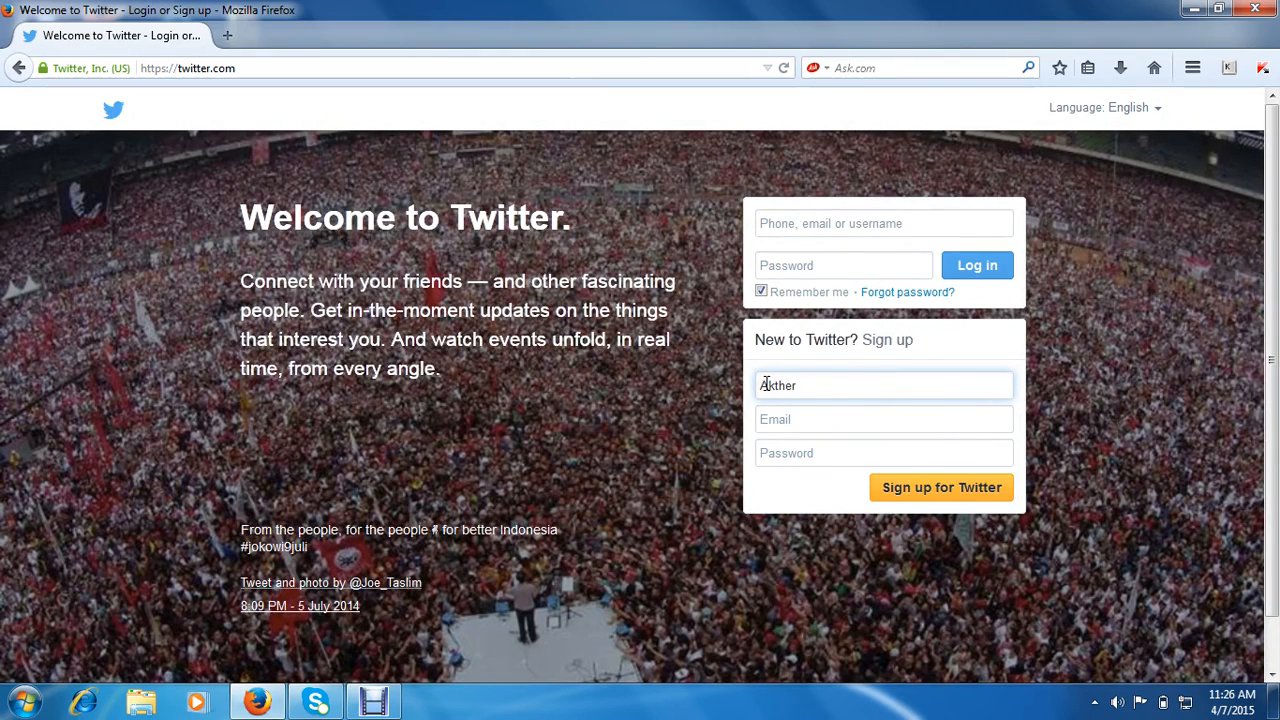
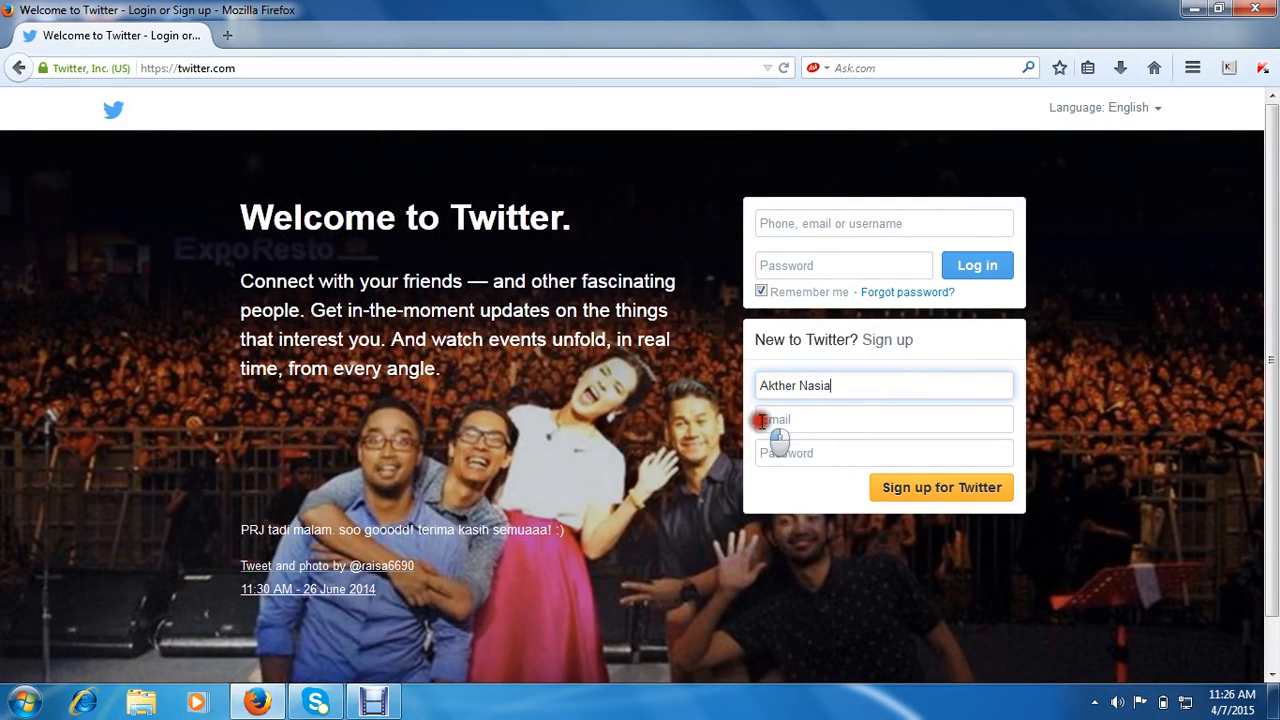
left_click(763, 421)
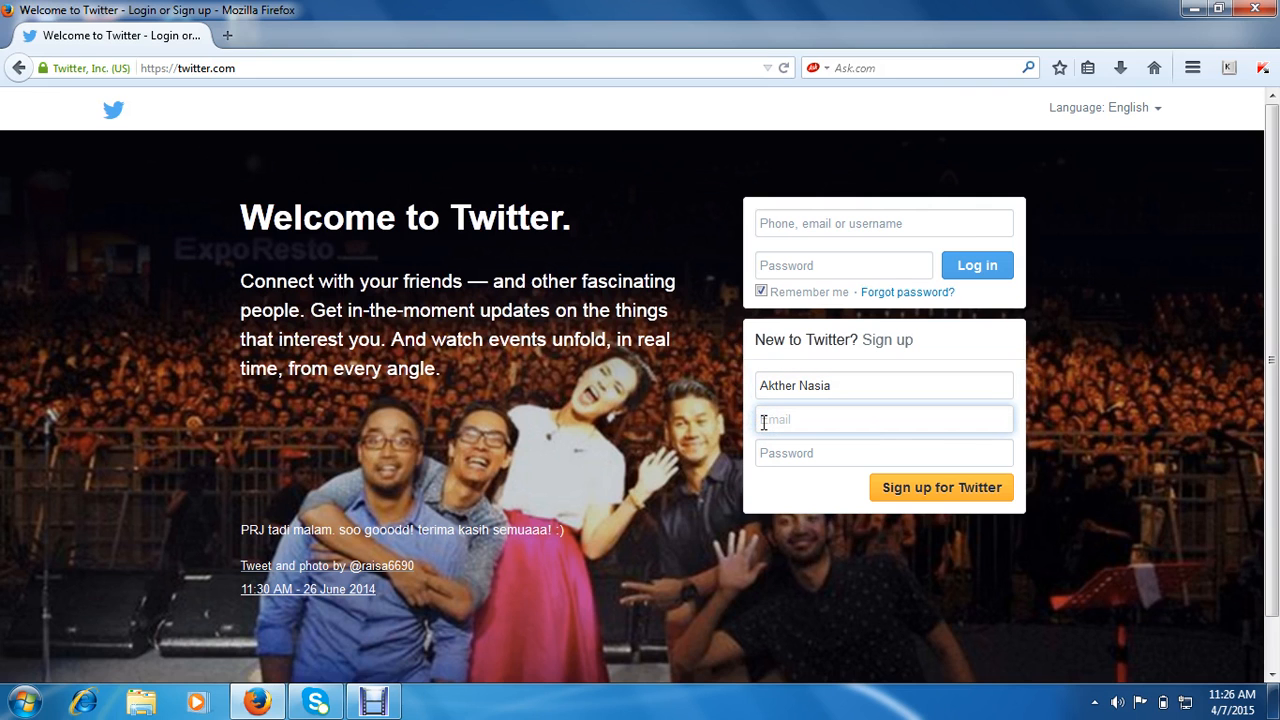
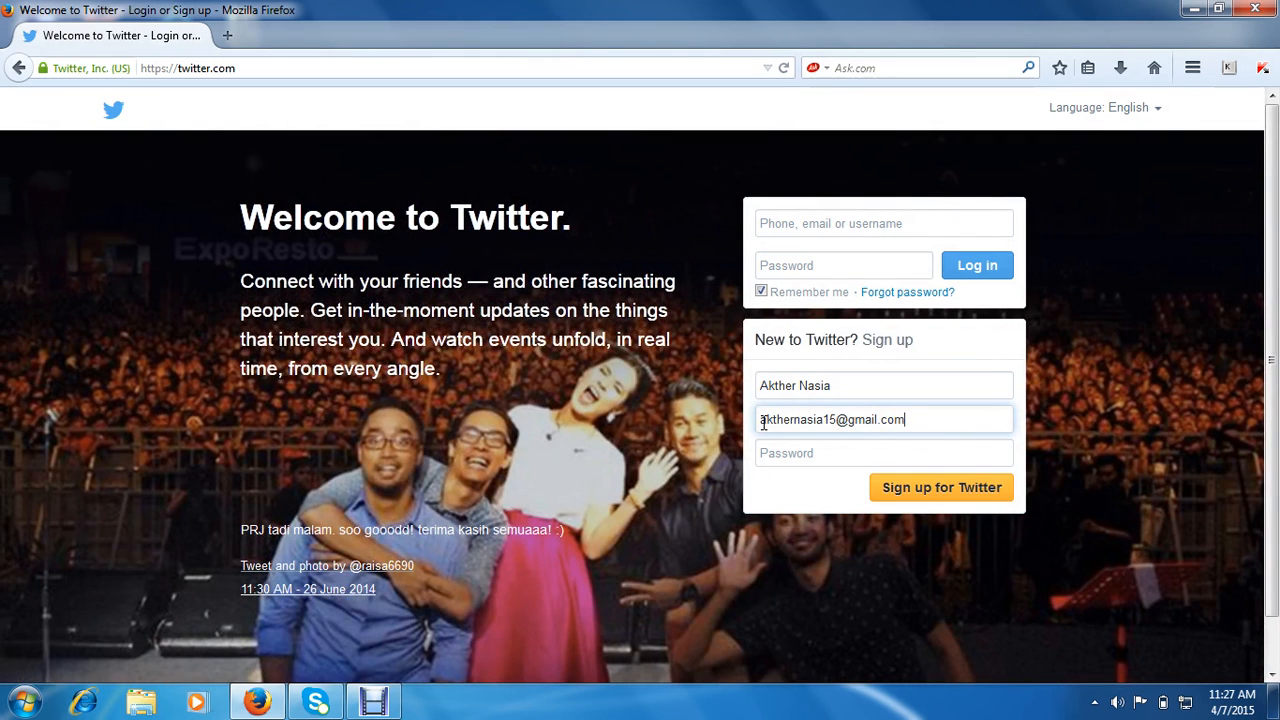
- Enter an account password in the sign-up Password field and submit 'Sign up for Twitter'
left_click(772, 453)
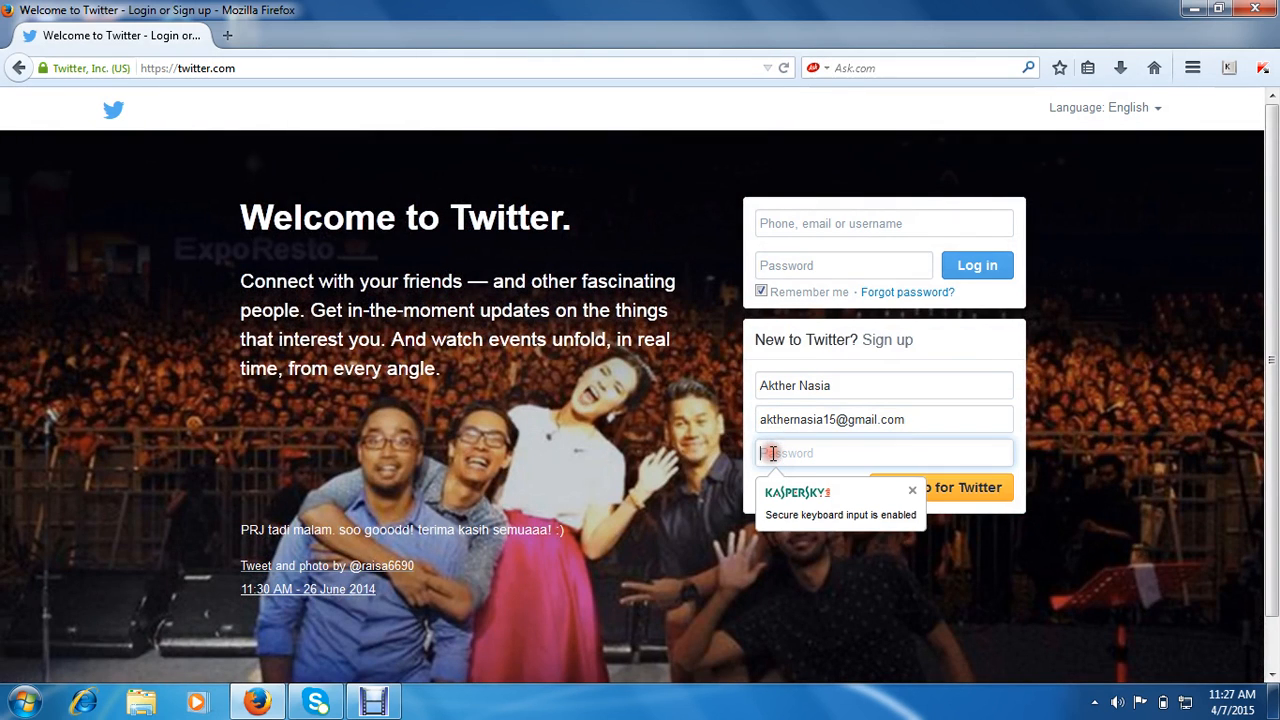
type("•••")
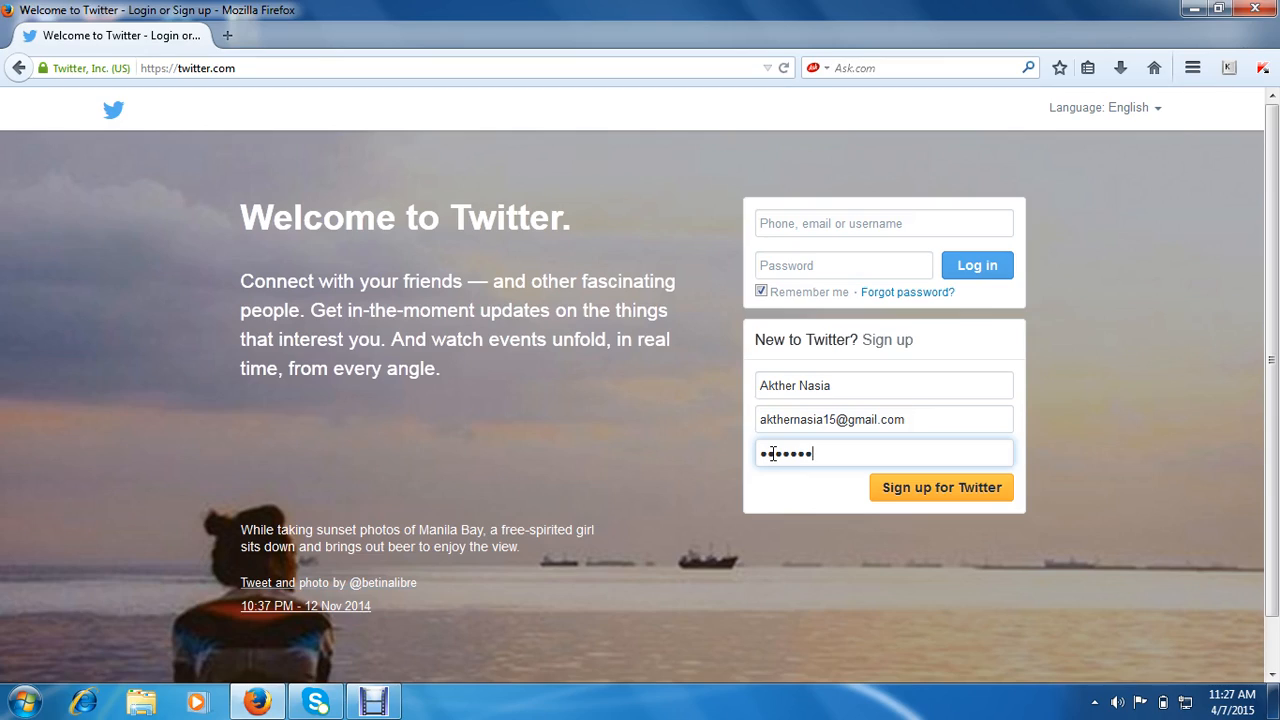
type("••")
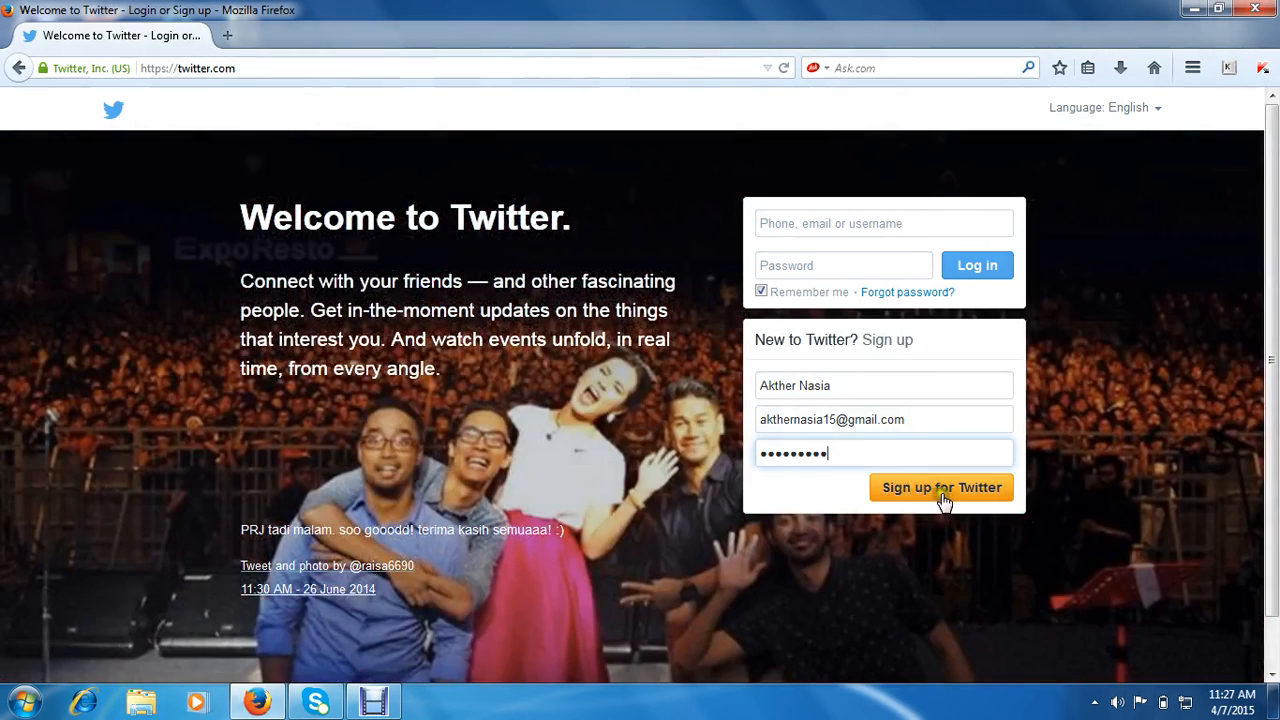
left_click(943, 498)
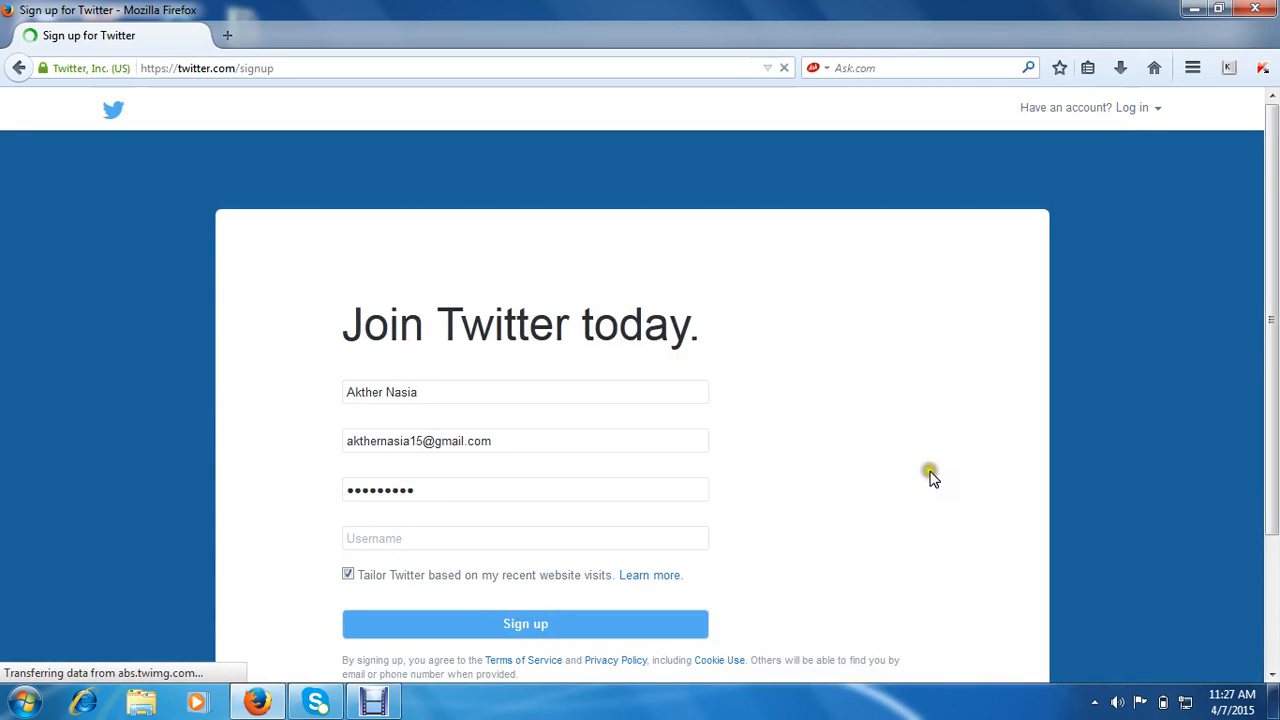
- Accept the suggested username under the Username field and submit Sign up to create the account
scroll(930, 472, "down", 1)
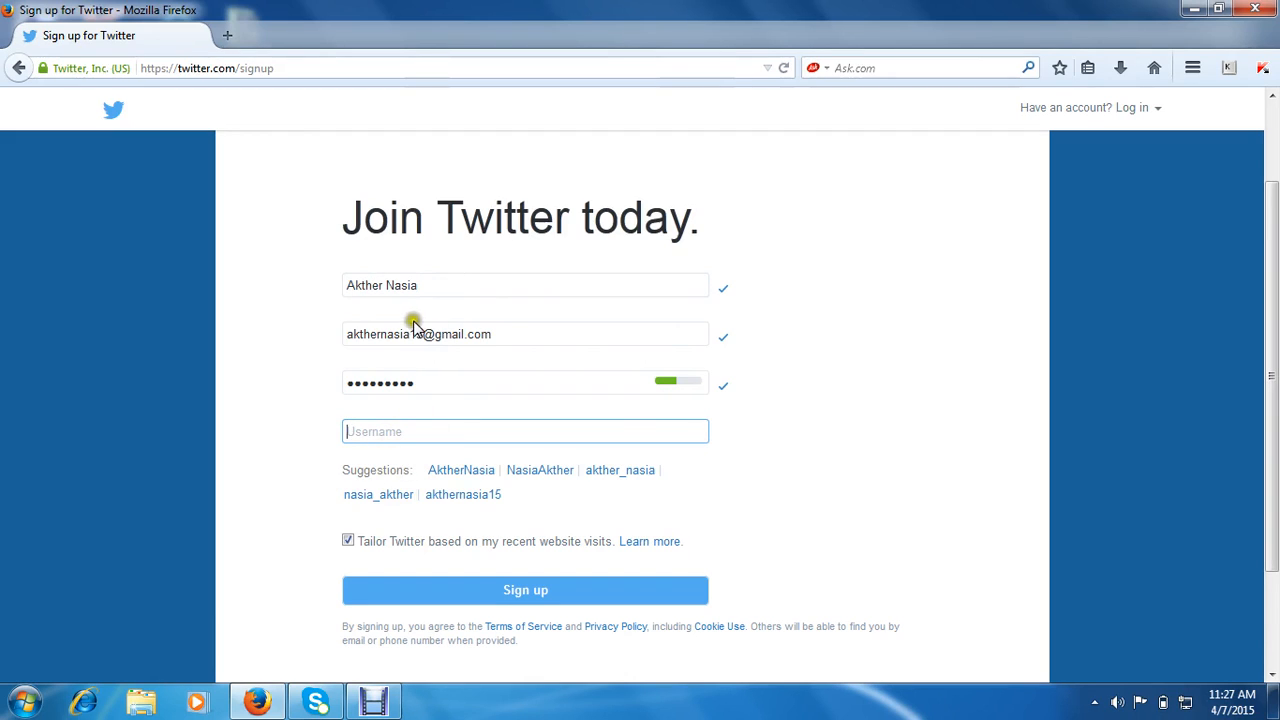
left_click(465, 498)
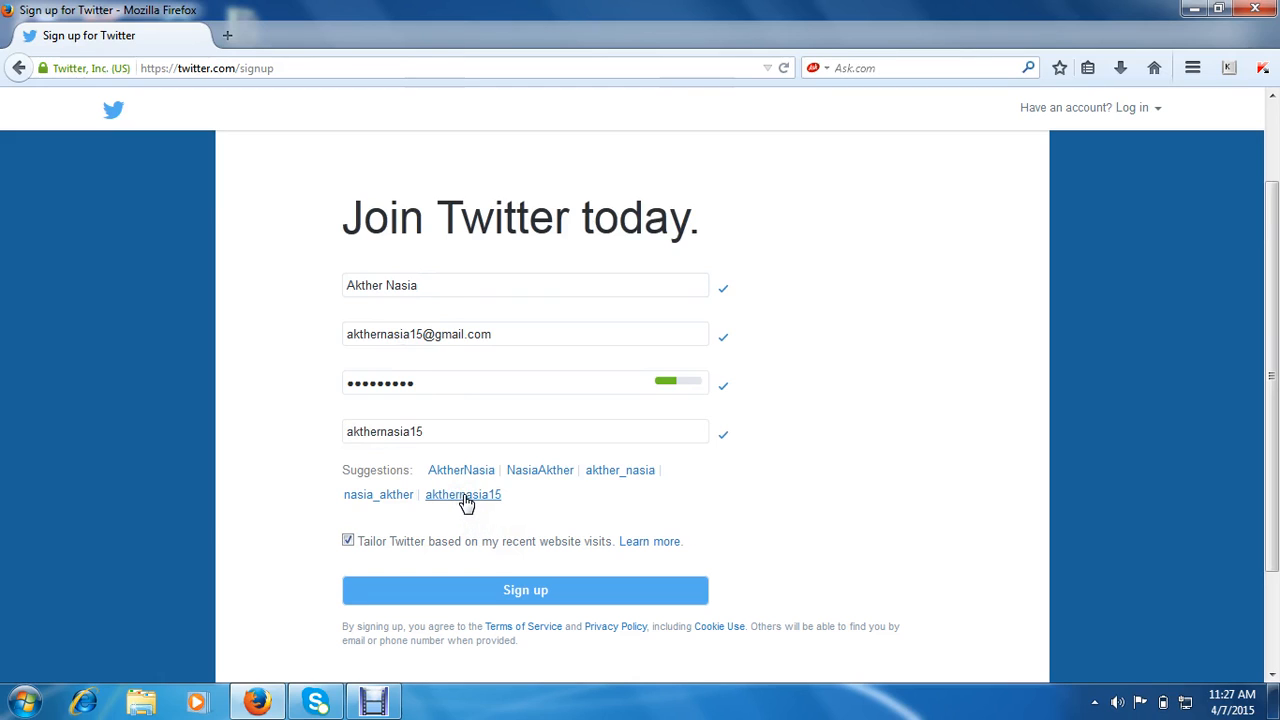
scroll(720, 512, "down", 2)
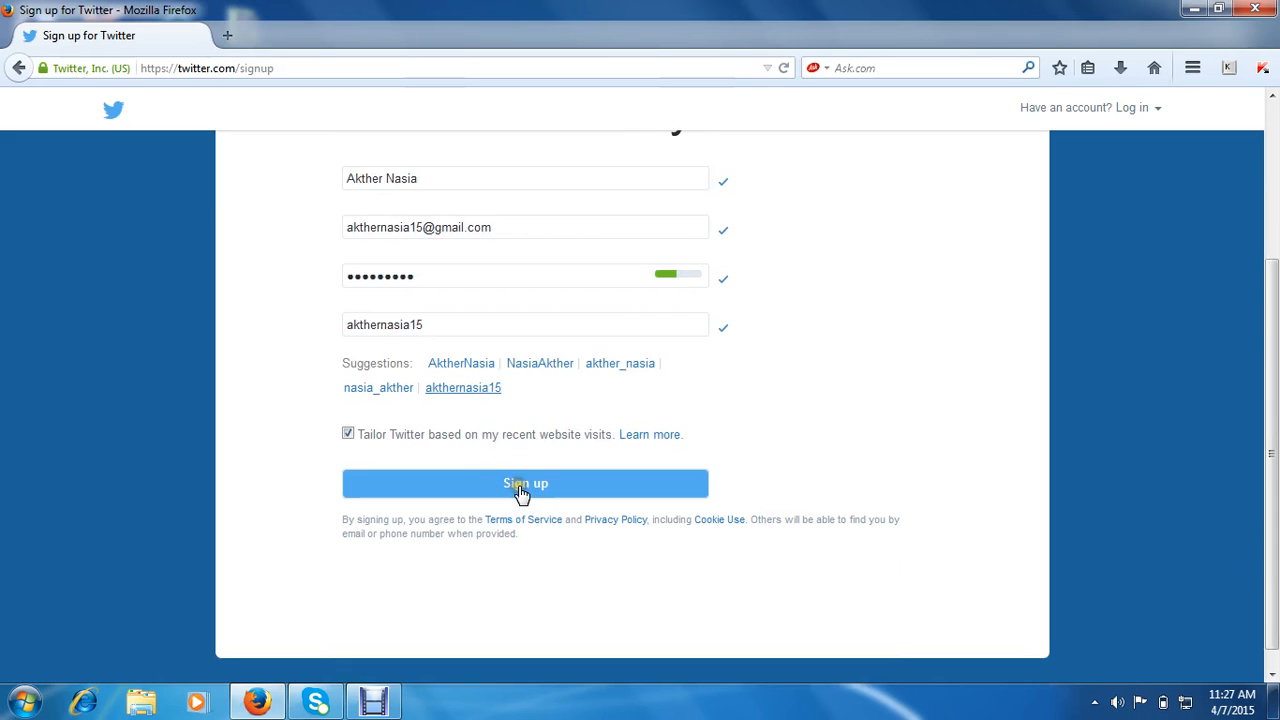
left_click(520, 490)
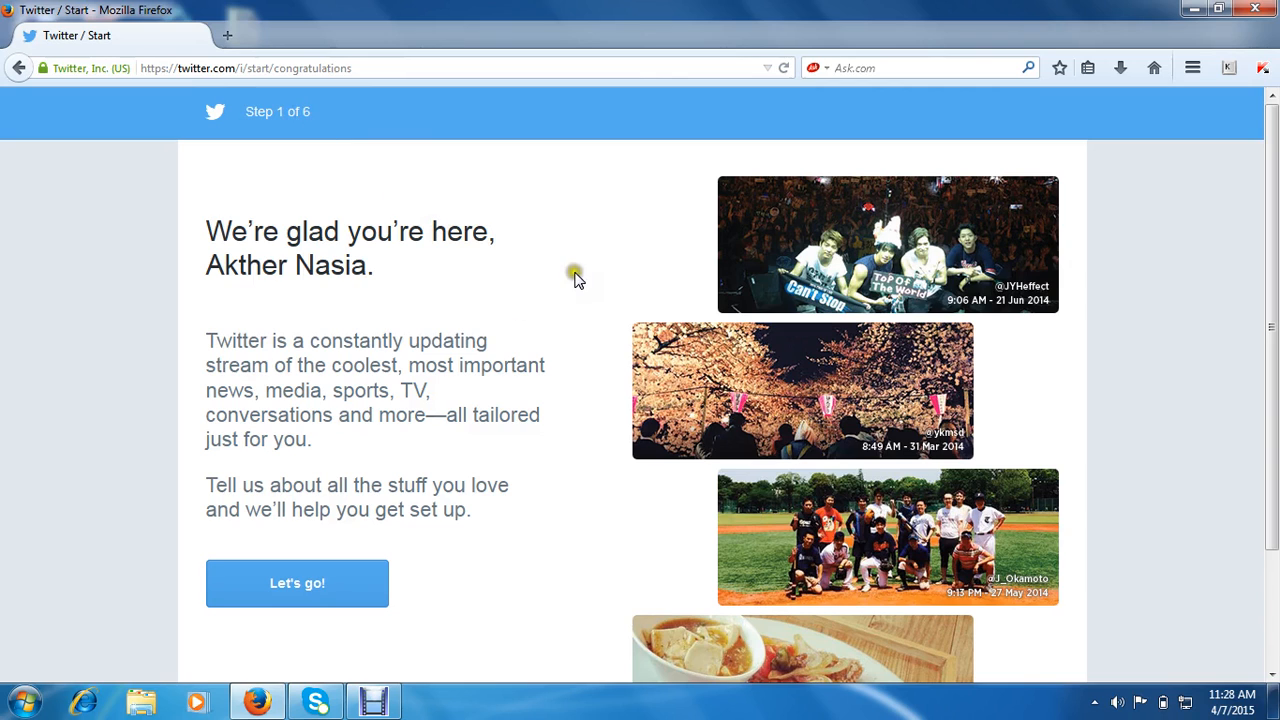
- Start setup with Let's go!, then continue past the interests step keeping Popular accounts selected
scroll(540, 390, "down", 2)
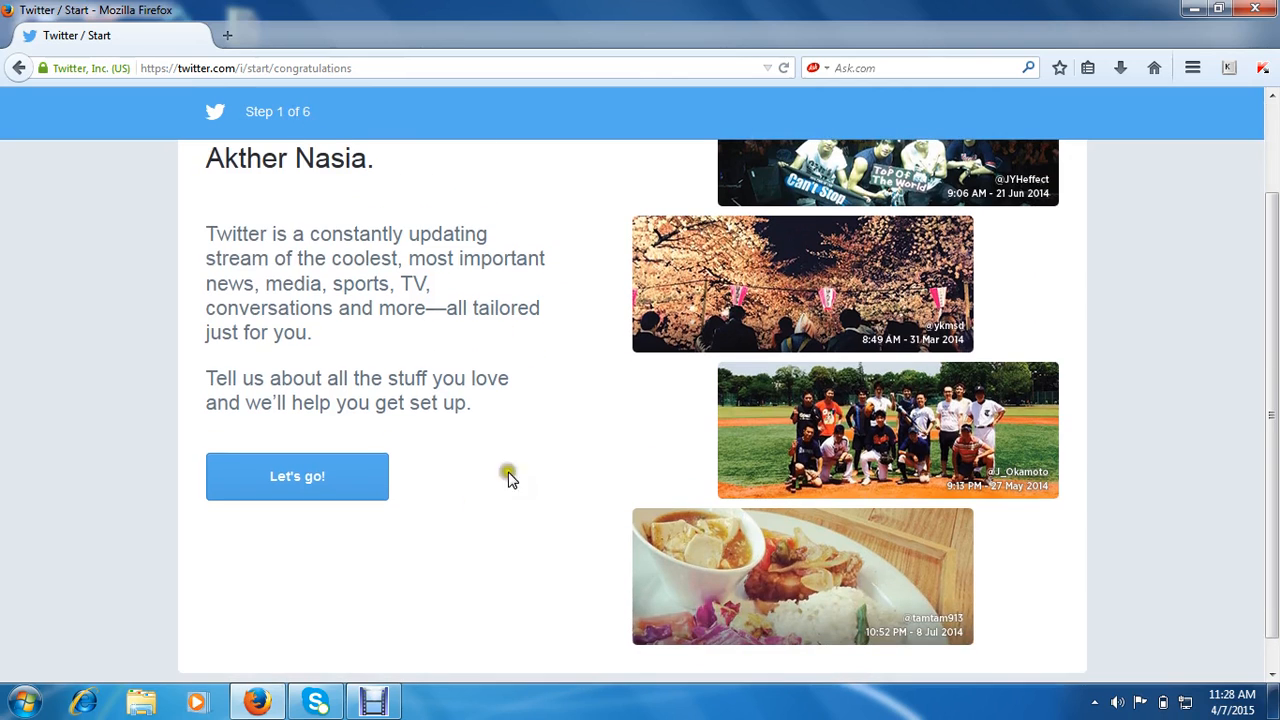
left_click(292, 486)
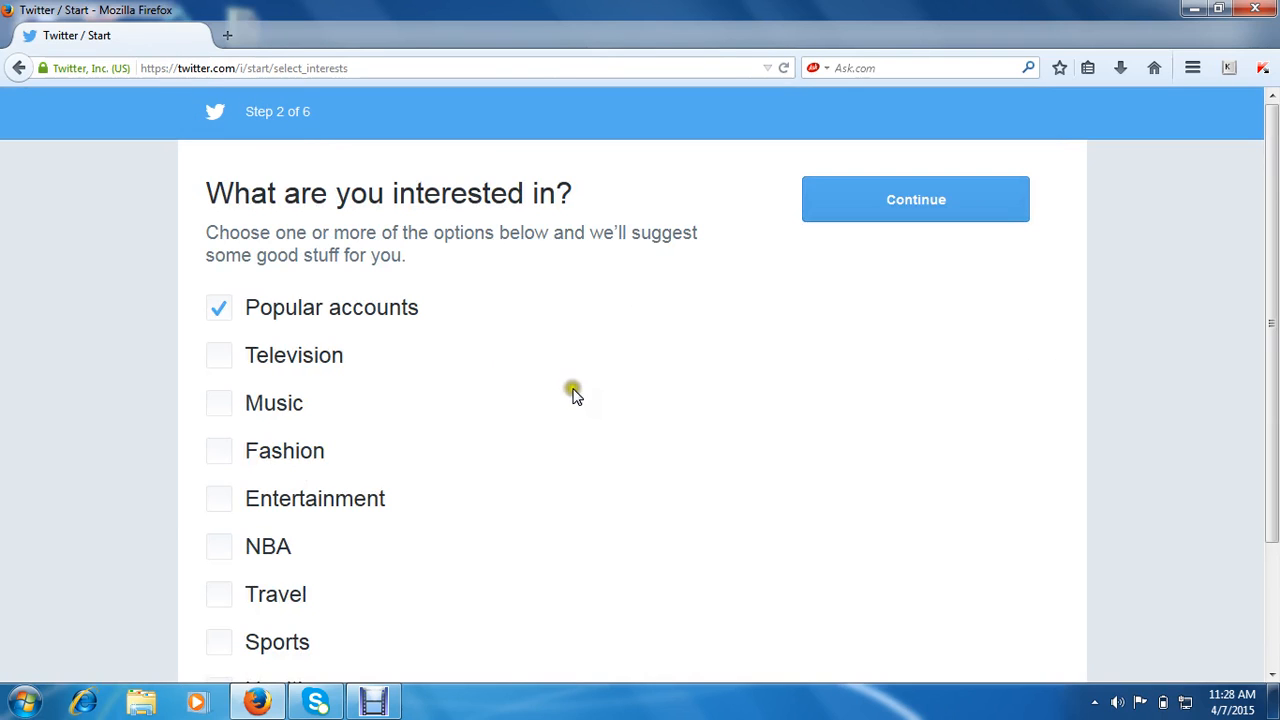
scroll(366, 354, "down", 3)
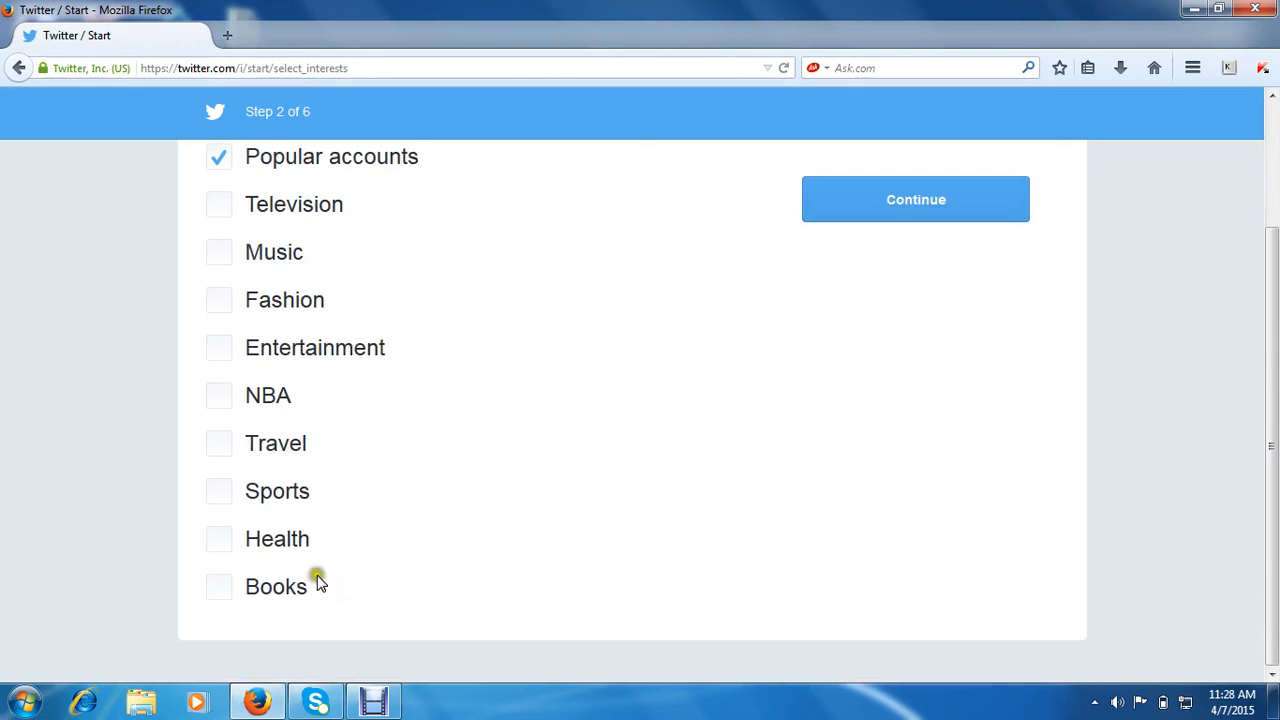
scroll(316, 445, "up", 3)
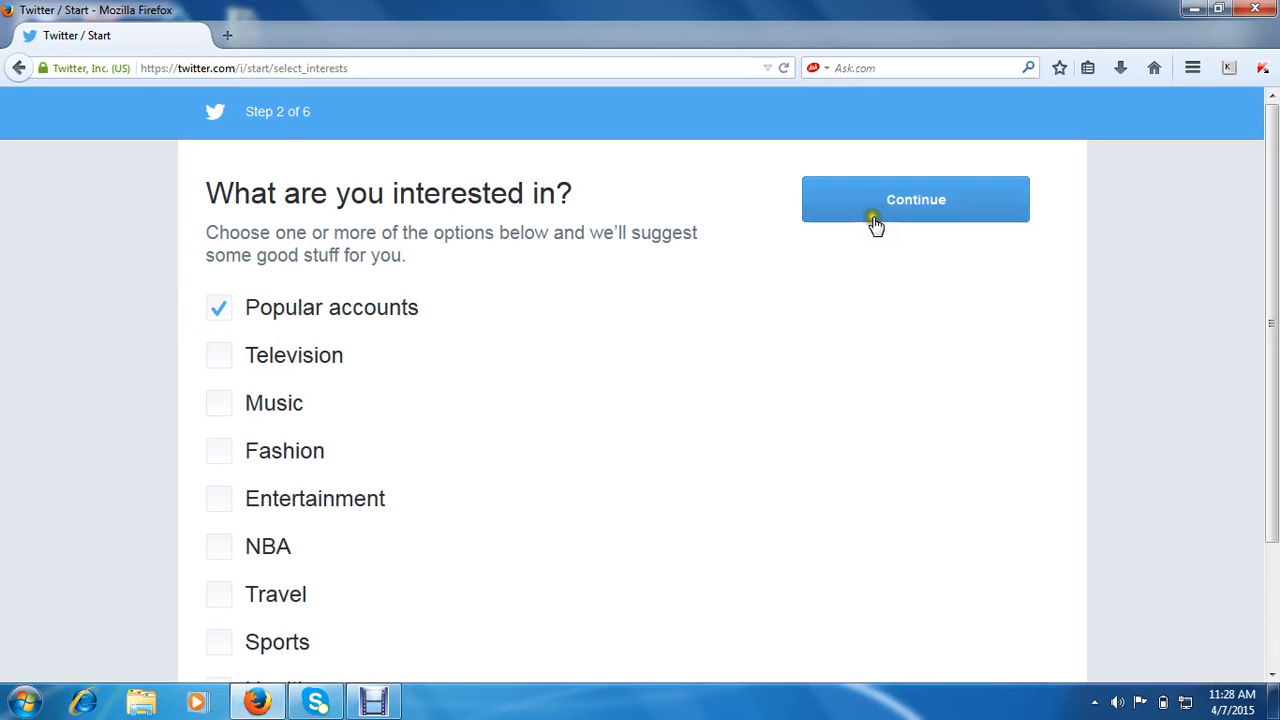
left_click(916, 205)
left_click(918, 206)
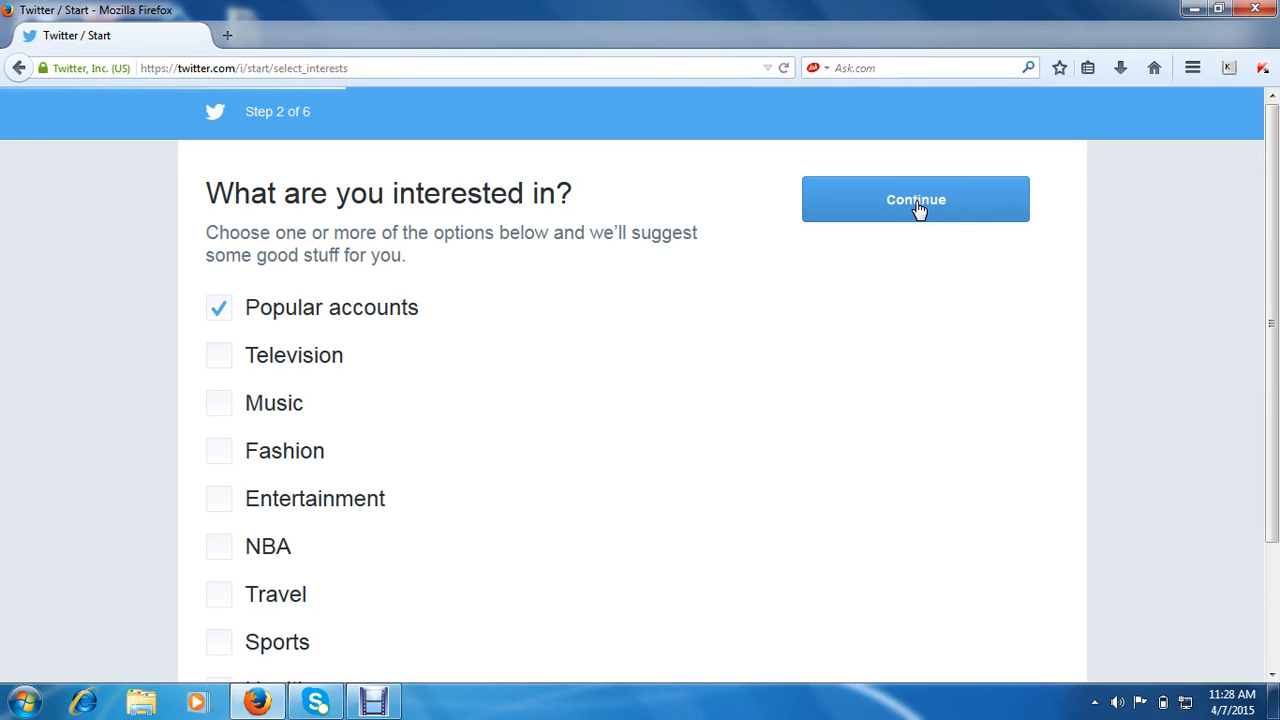
left_click(892, 391)
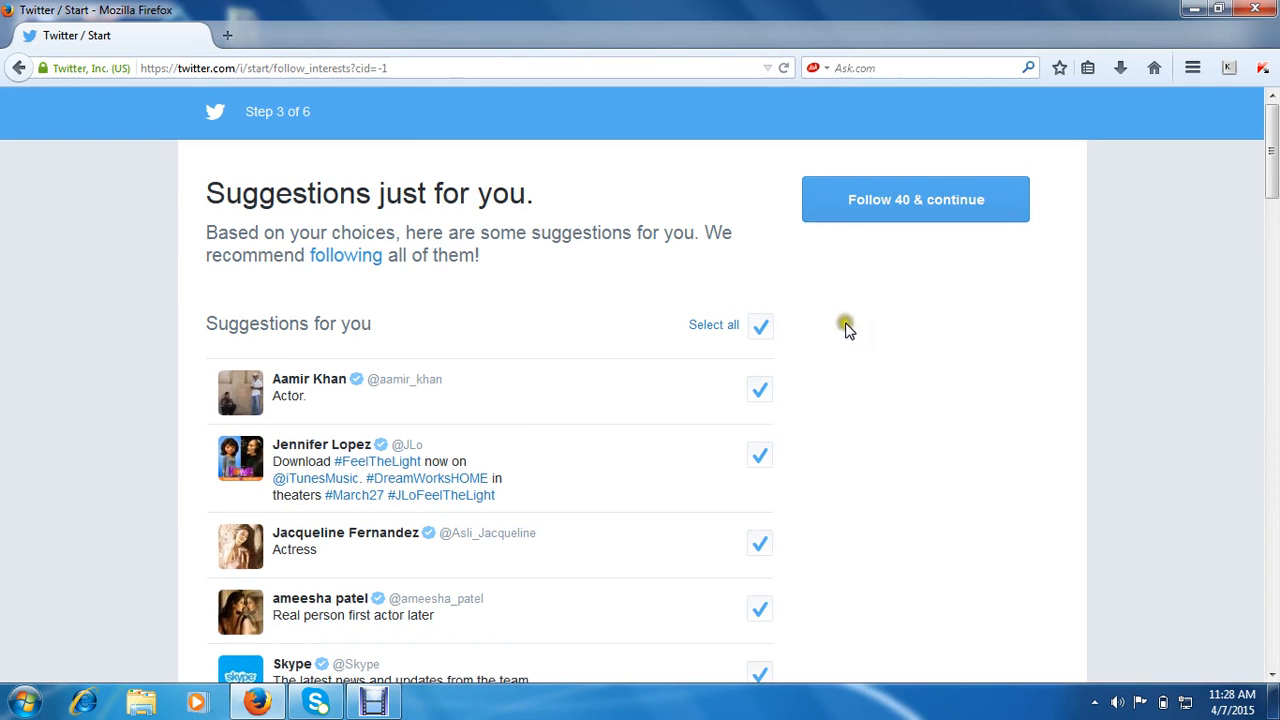
- Keep all 40 suggested accounts selected and choose Follow 40 & continue
scroll(590, 330, "down", 5)
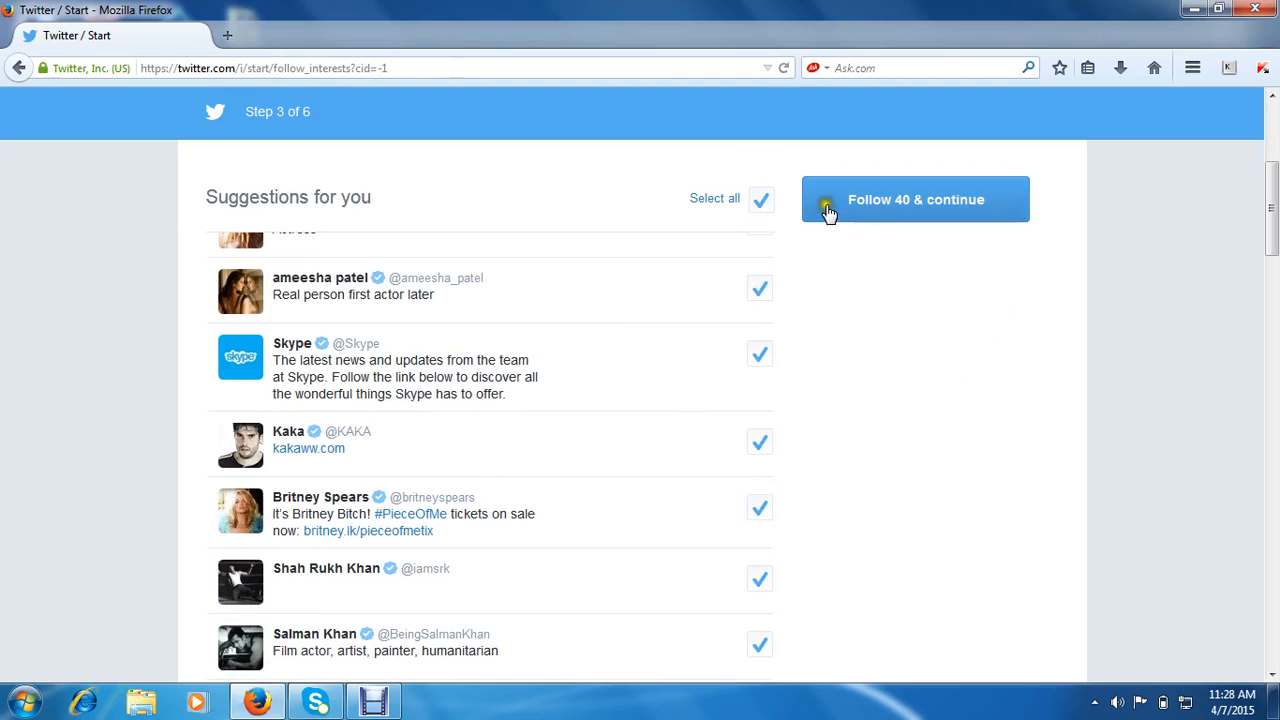
left_click(924, 204)
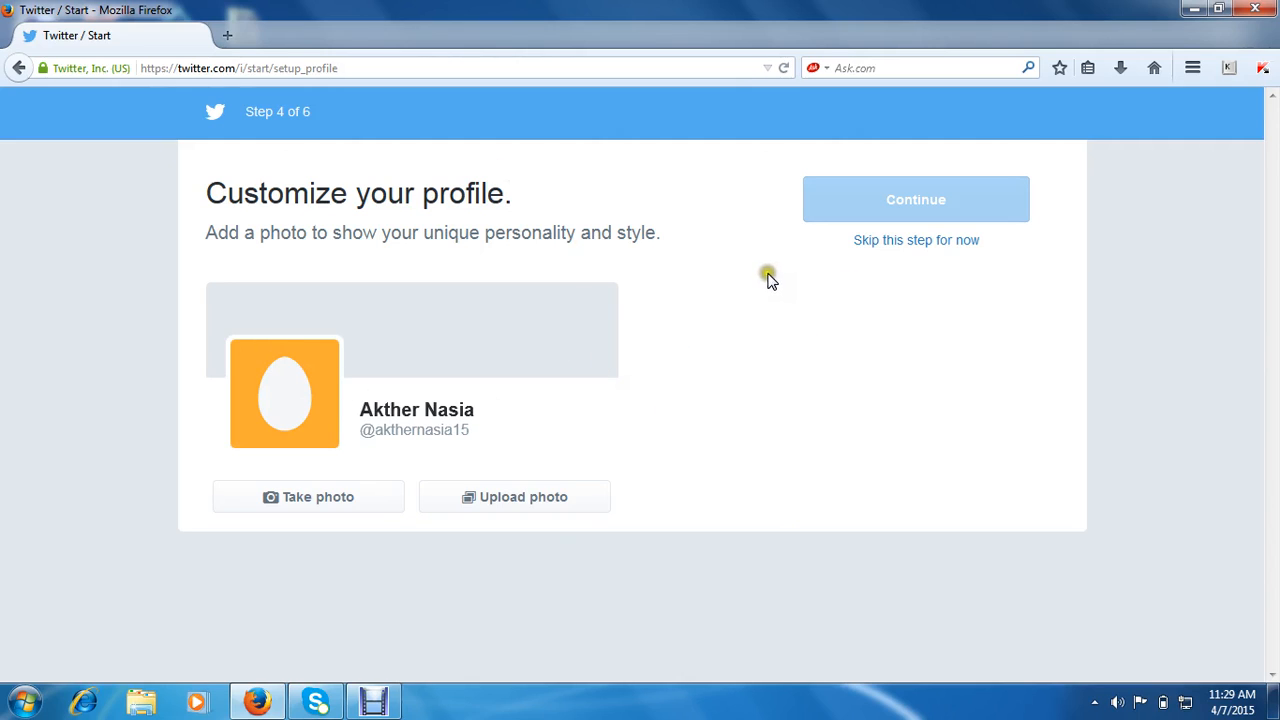
- Skip both the profile photo step and the e-mail contacts import step
left_click(887, 245)
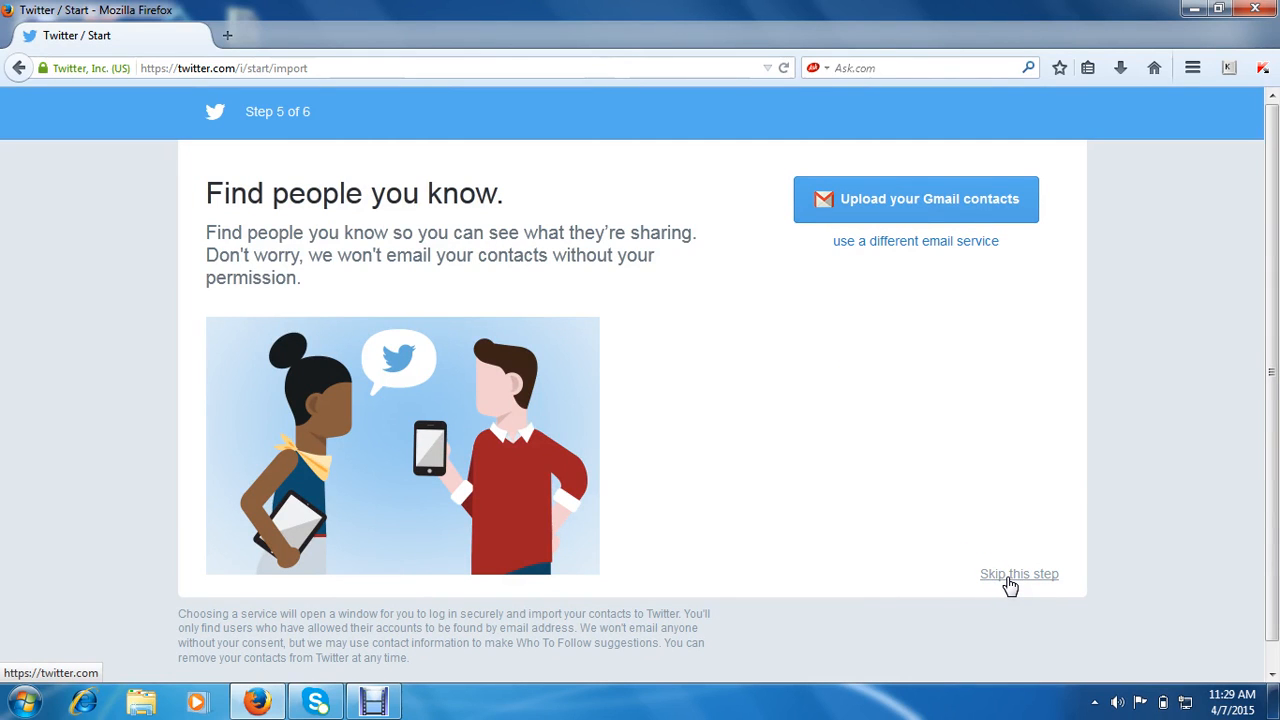
left_click(1009, 578)
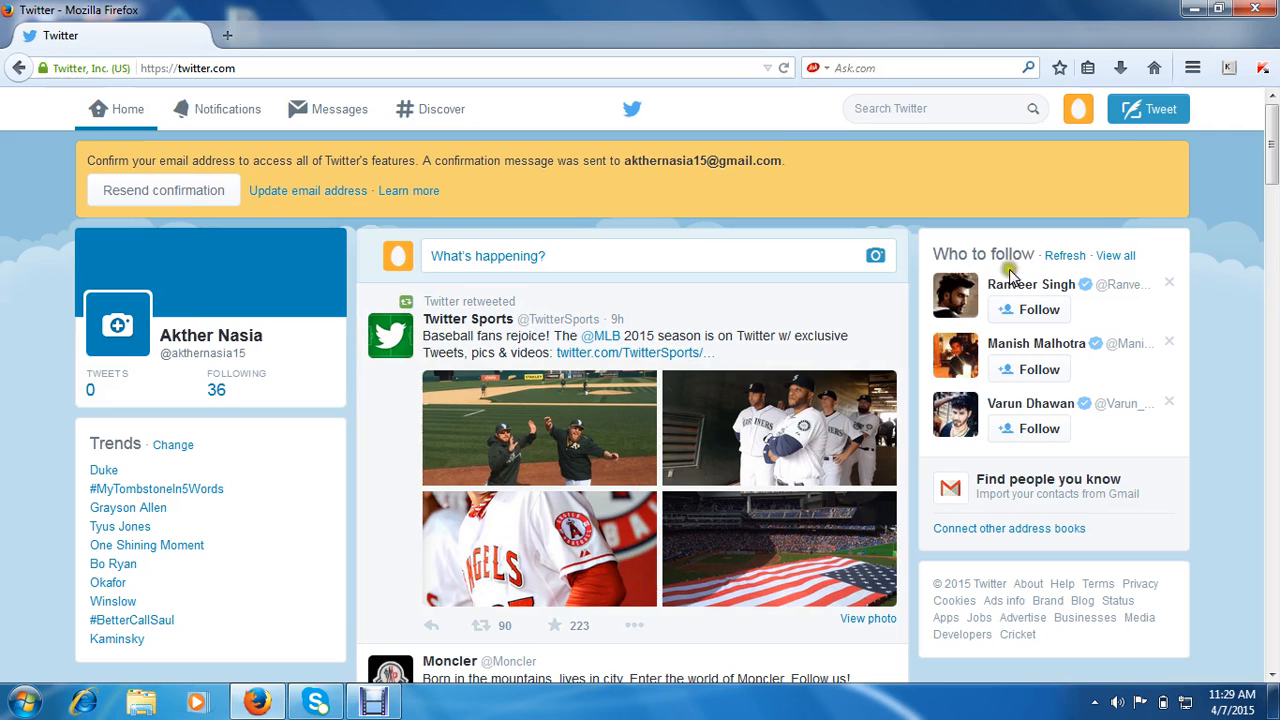
- Choose Log out from the profile avatar's account menu
left_click(1073, 122)
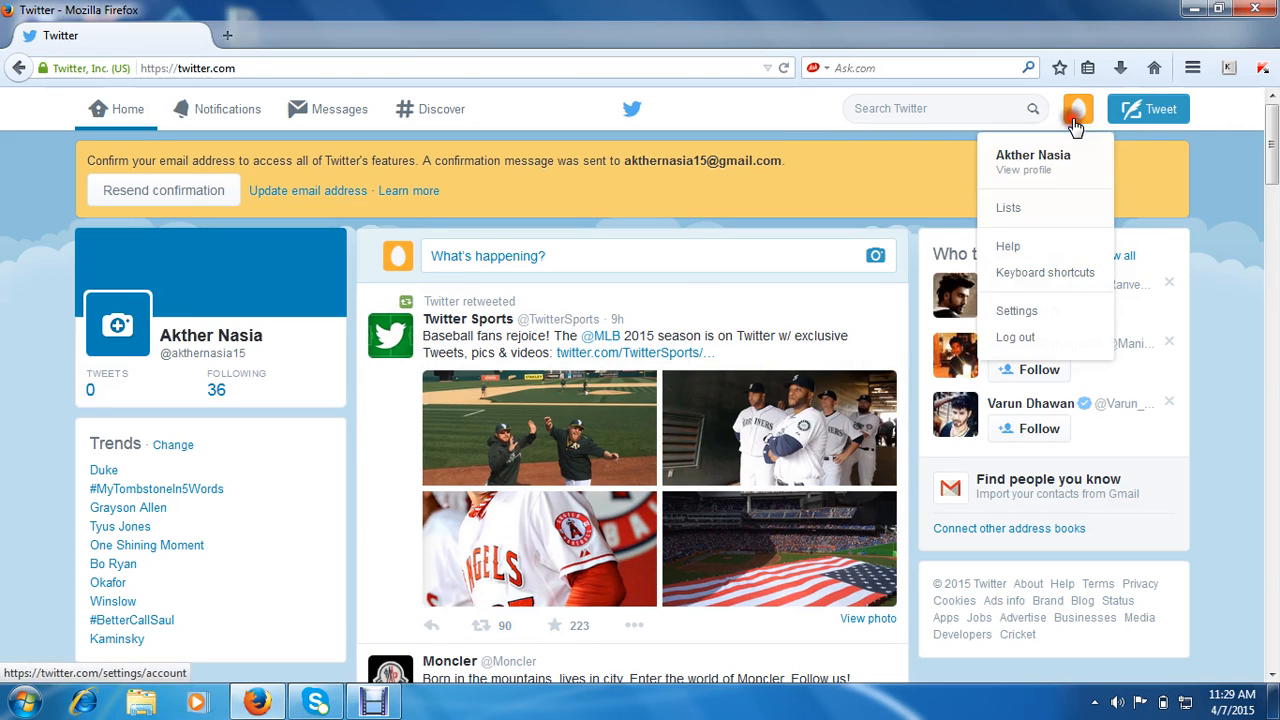
left_click(1016, 342)
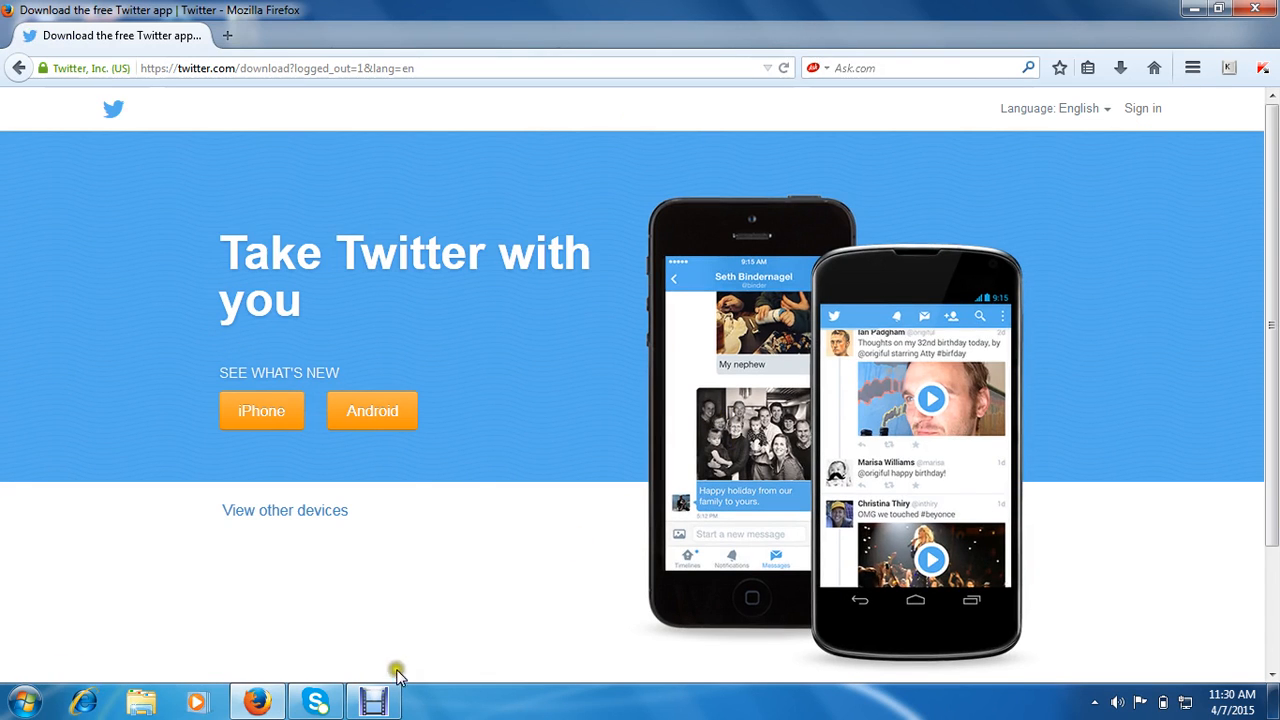
left_click(373, 703)
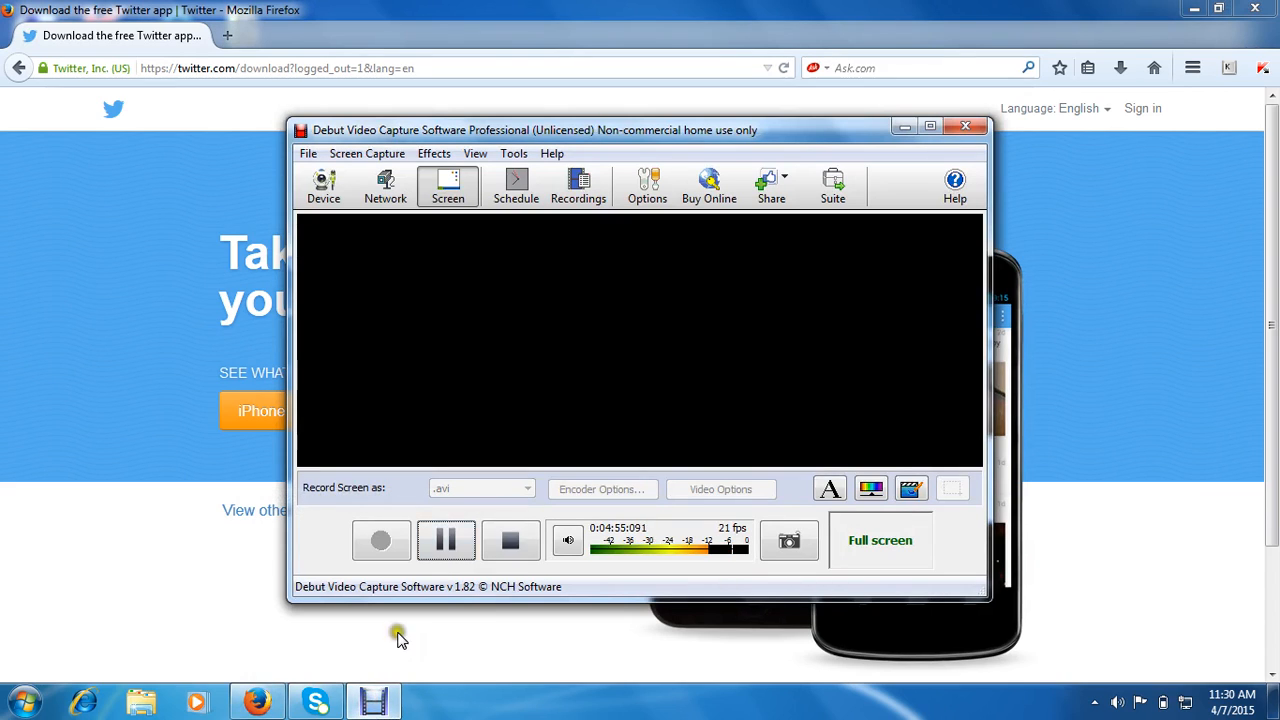